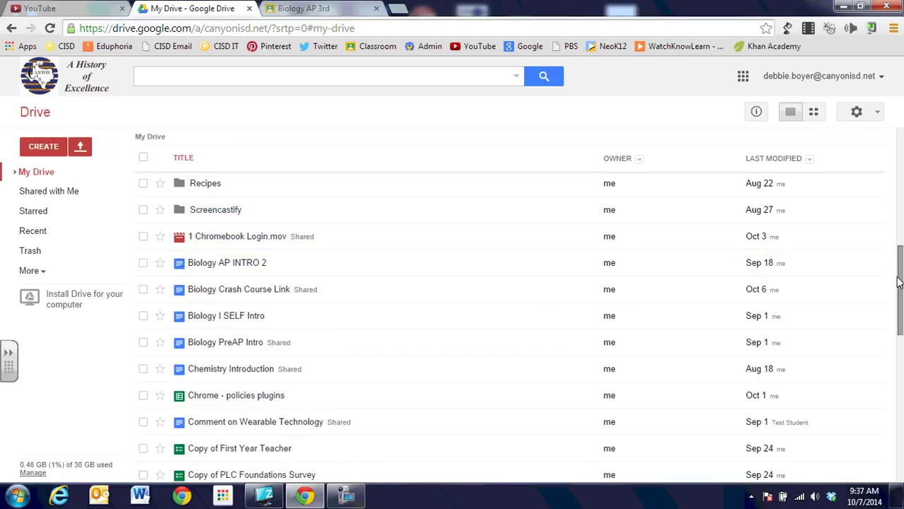
Step: Switch Google Drive to the new Drive interface from Settings and scroll through the My Drive files
{"action": "left_click_drag", "start_coordinate": [900, 286], "coordinate": [902, 413]}
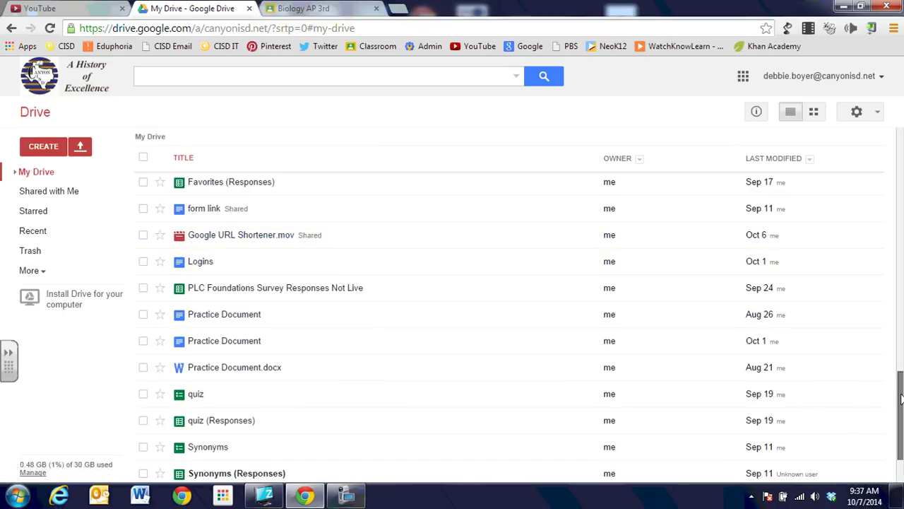
{"action": "left_click_drag", "start_coordinate": [900, 399], "coordinate": [901, 141]}
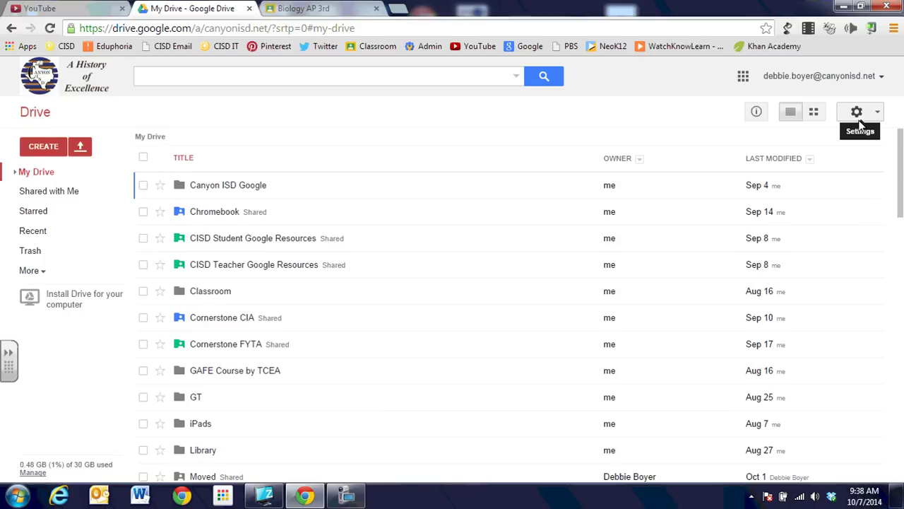
{"action": "left_click", "coordinate": [859, 115]}
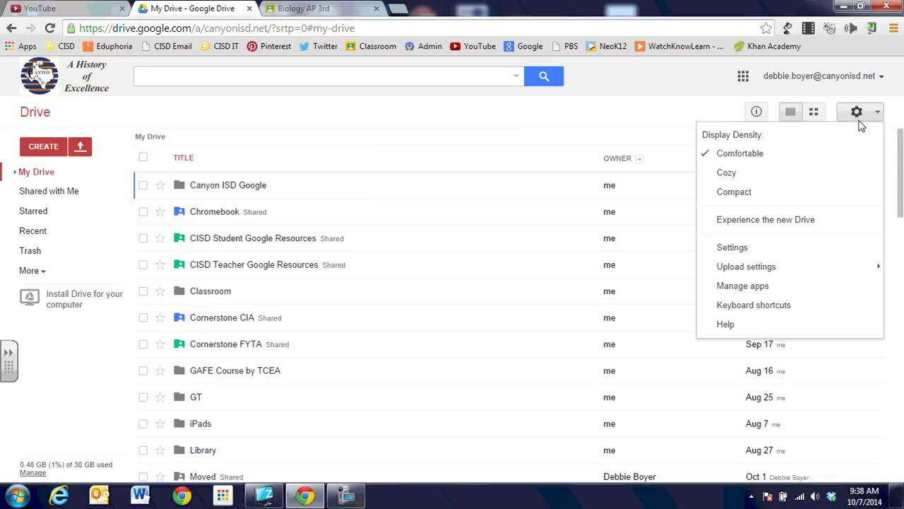
{"action": "left_click", "coordinate": [809, 220]}
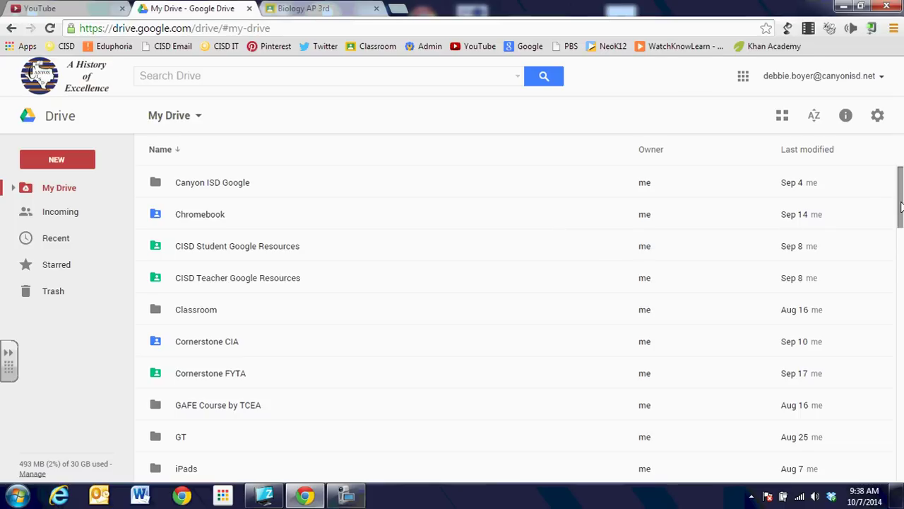
{"action": "left_click_drag", "start_coordinate": [901, 206], "coordinate": [901, 310]}
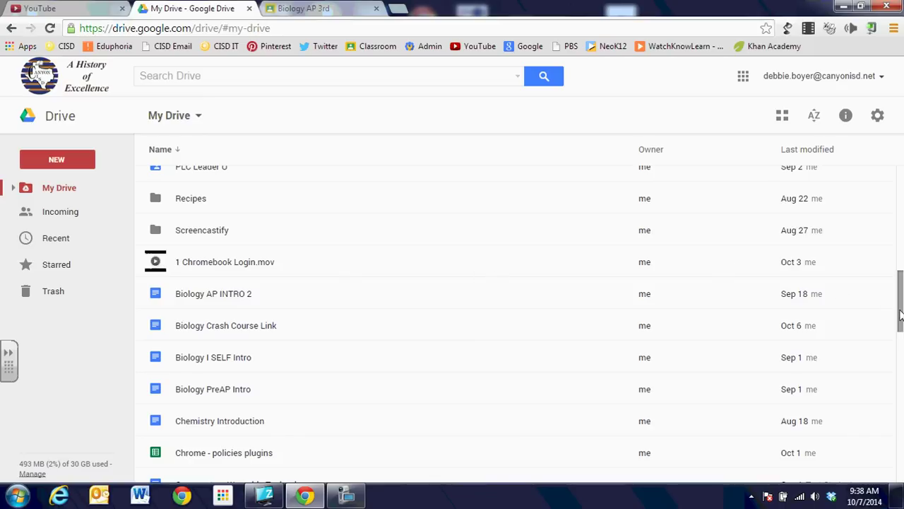
{"action": "left_click_drag", "start_coordinate": [901, 315], "coordinate": [901, 425]}
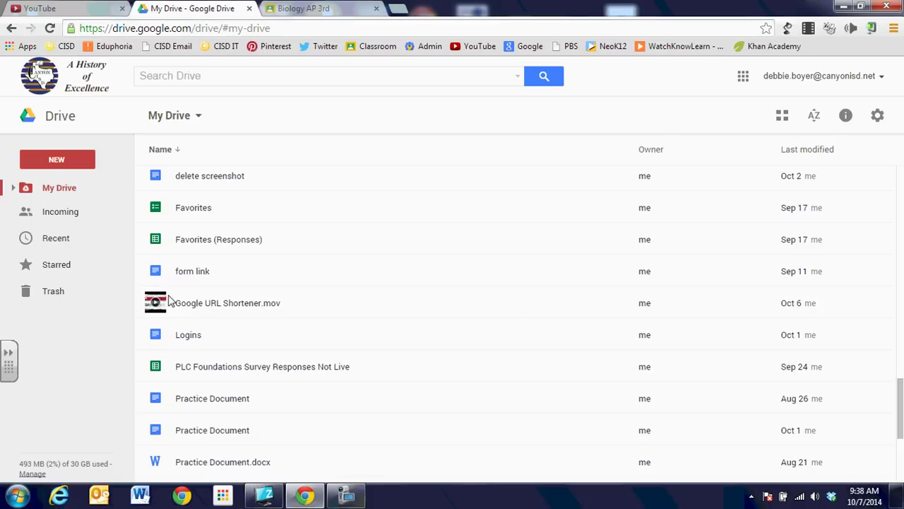
Step: Start a file upload to My Drive from the computer
{"action": "left_click", "coordinate": [57, 161]}
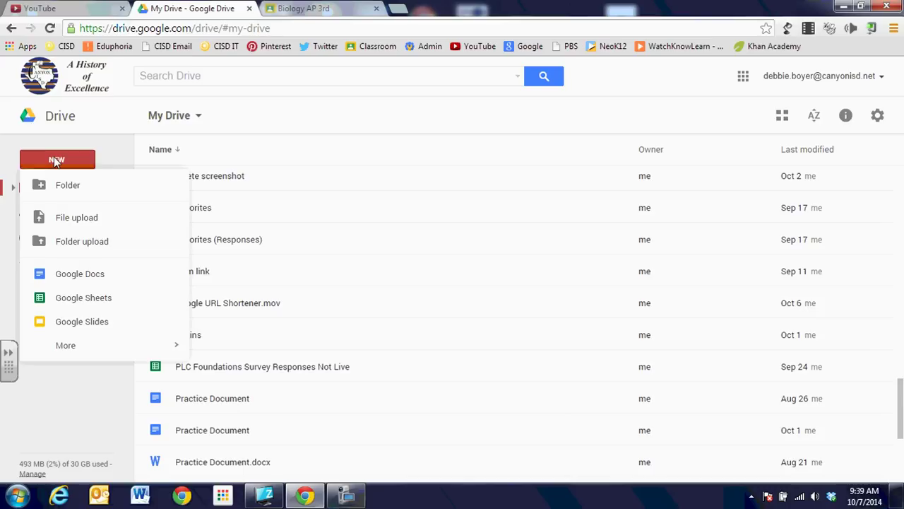
{"action": "left_click", "coordinate": [83, 219]}
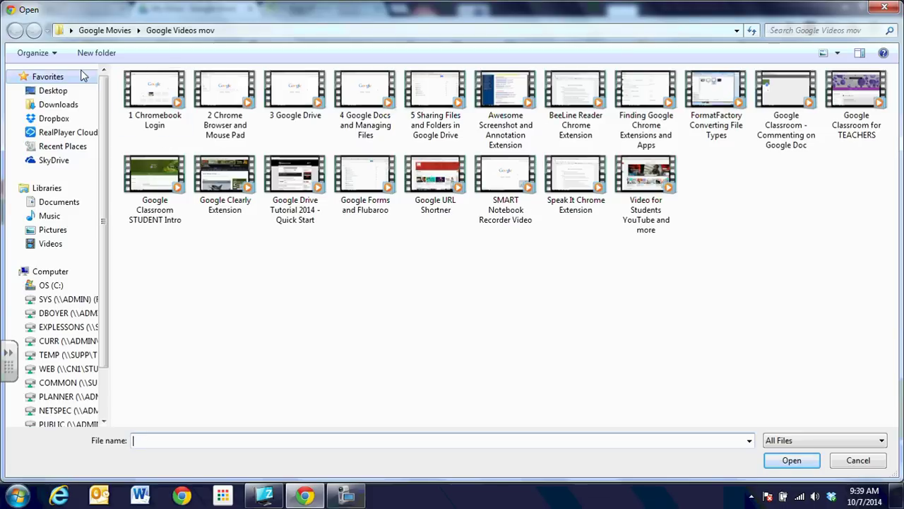
Step: Upload Google Clearly Extension.mov from the Google Videos mov folder
{"action": "left_click", "coordinate": [104, 30]}
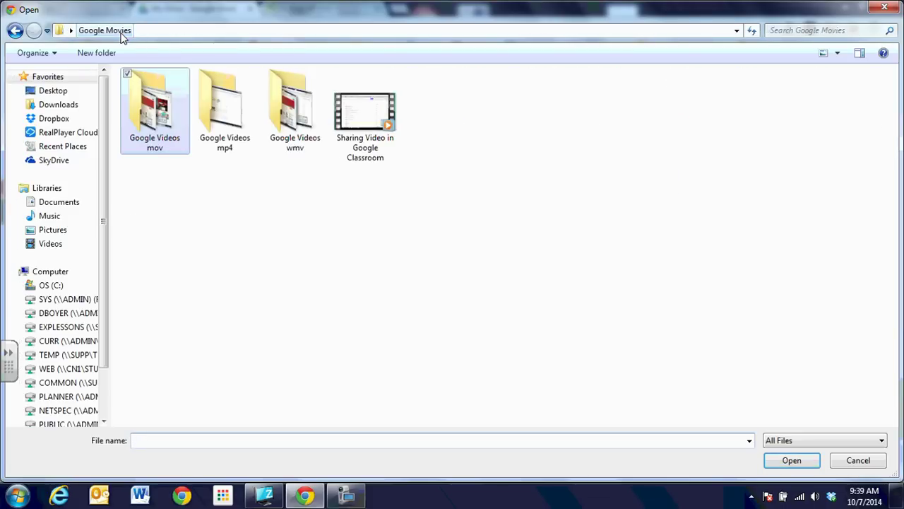
{"action": "double_click", "coordinate": [176, 139]}
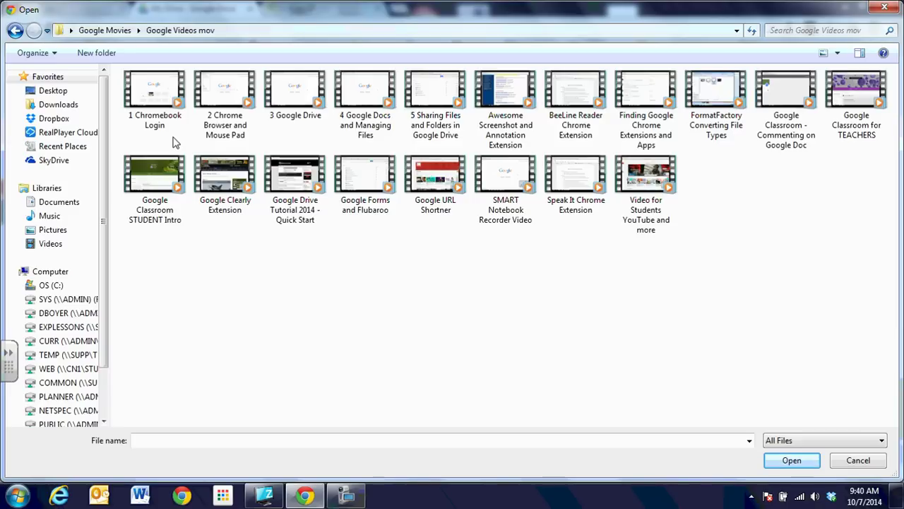
{"action": "left_click", "coordinate": [233, 200]}
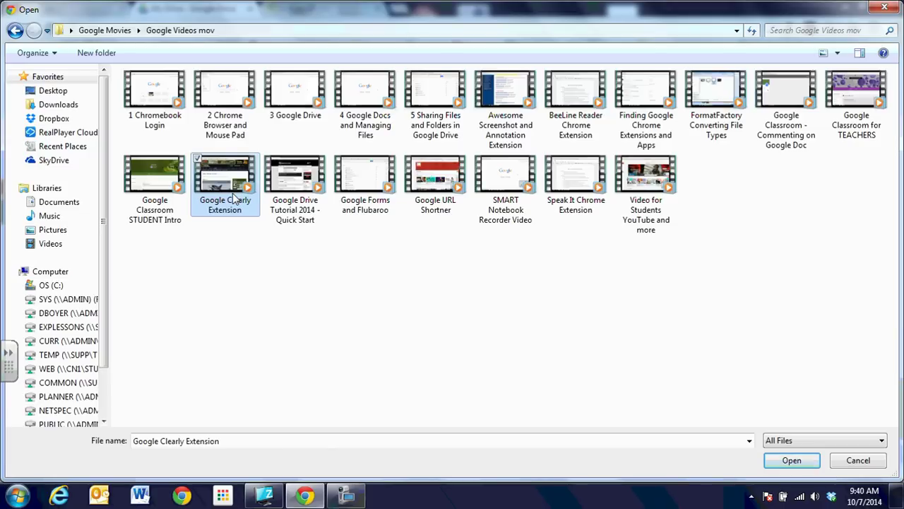
{"action": "double_click", "coordinate": [233, 200]}
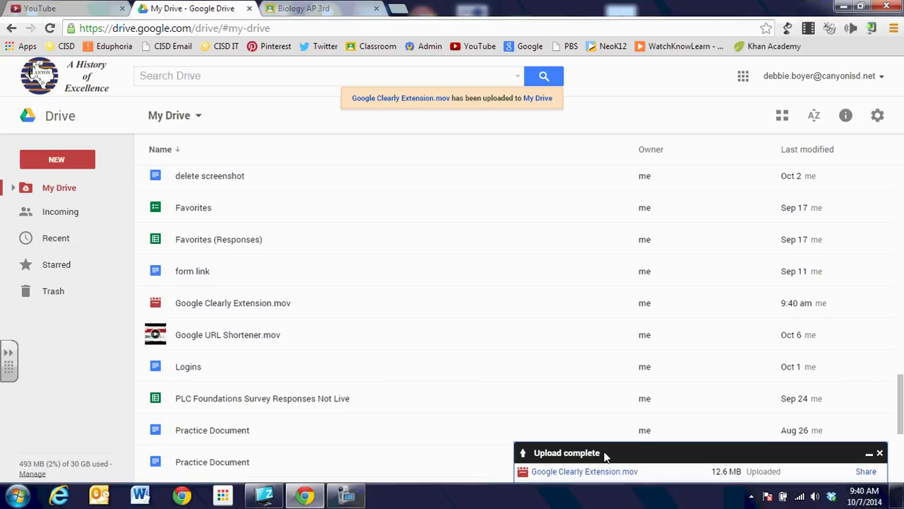
Step: Dismiss the upload-complete notice once Google Clearly Extension.mov finishes uploading
{"action": "left_click", "coordinate": [881, 454]}
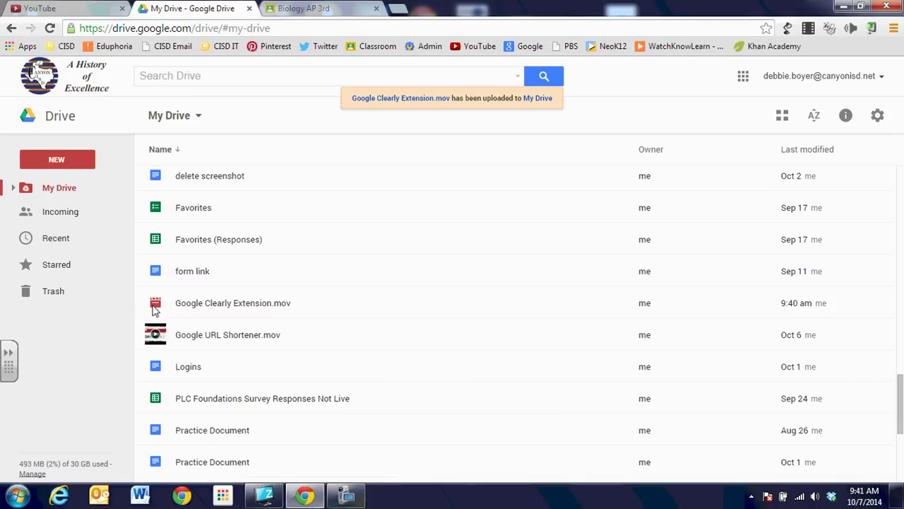
Step: In Biology AP 3rd, draft an announcement reading 'Please watch this video and comment on the content!'
{"action": "left_click", "coordinate": [325, 10]}
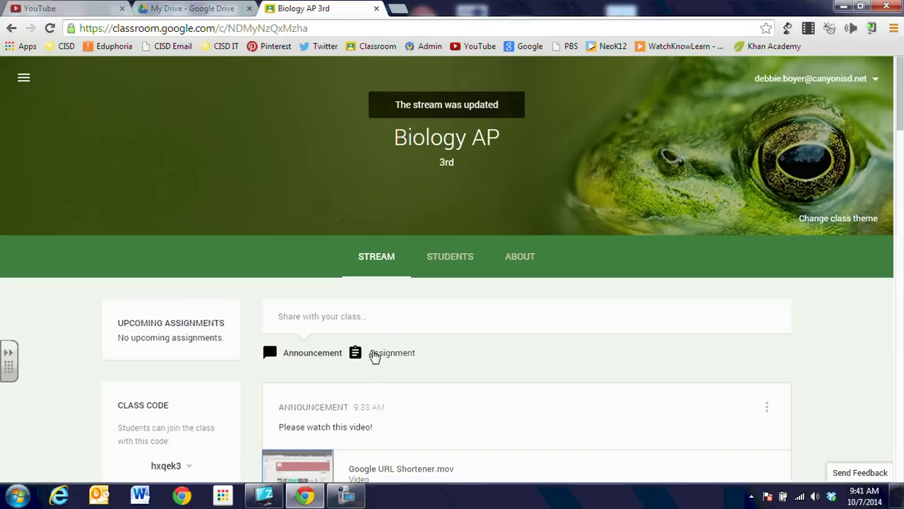
{"action": "left_click", "coordinate": [312, 352]}
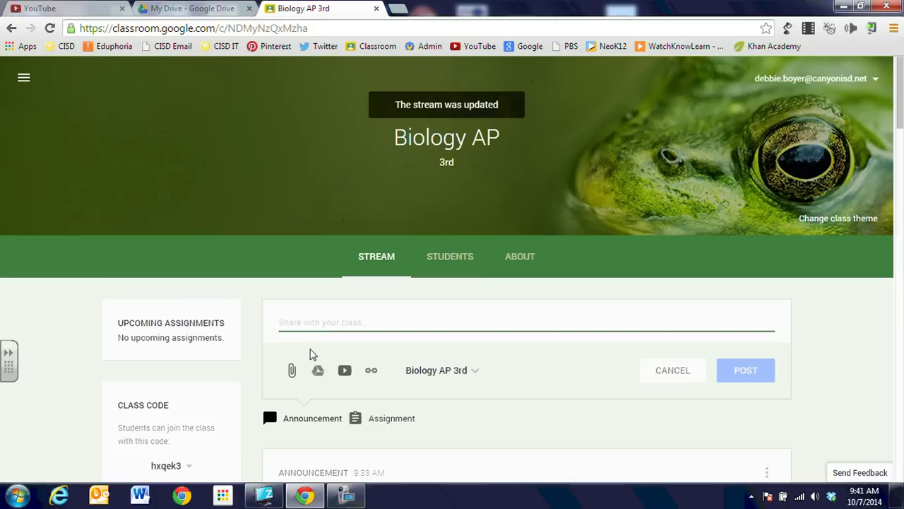
{"action": "type", "text": "Please "}
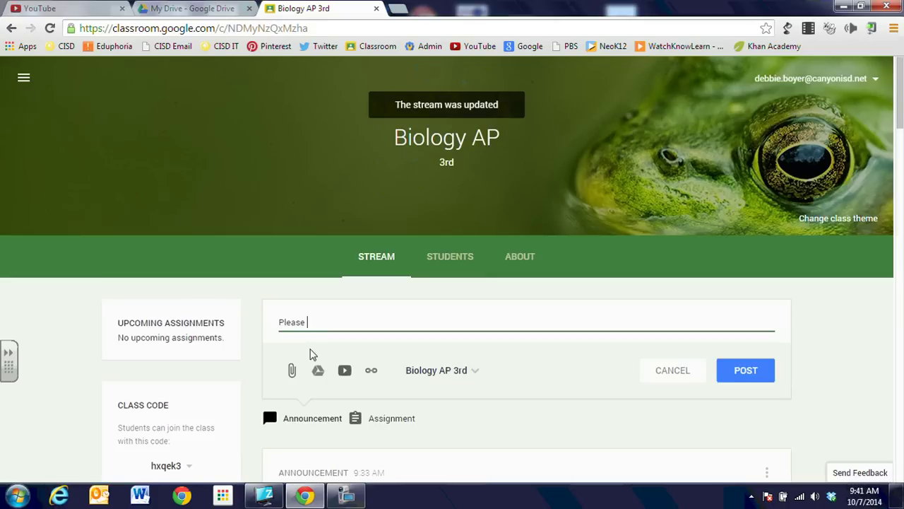
{"action": "type", "text": "watch this video and "}
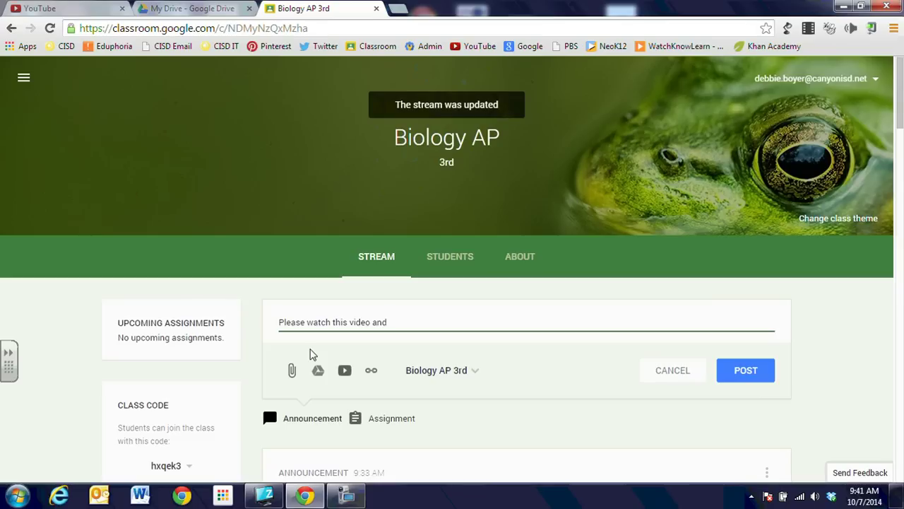
{"action": "type", "text": "comment on the contet"}
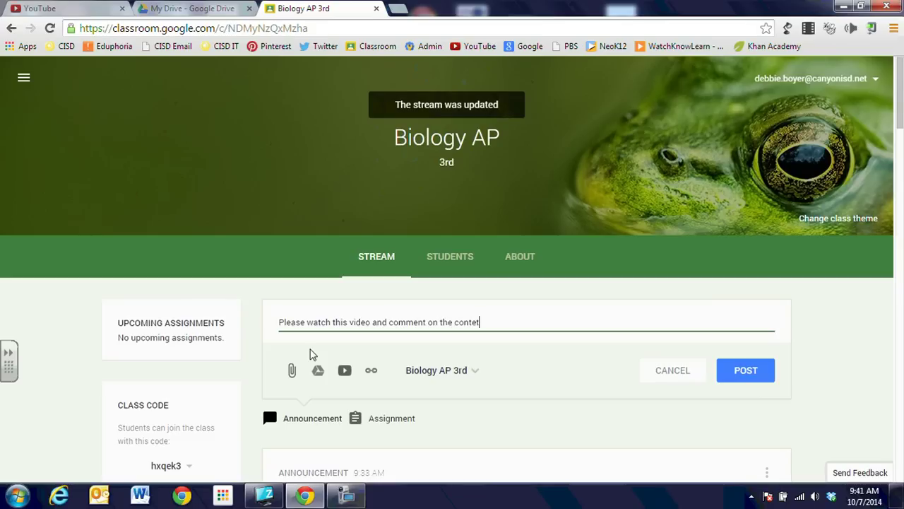
{"action": "key", "text": "BackSpace"}
{"action": "type", "text": "nt!"}
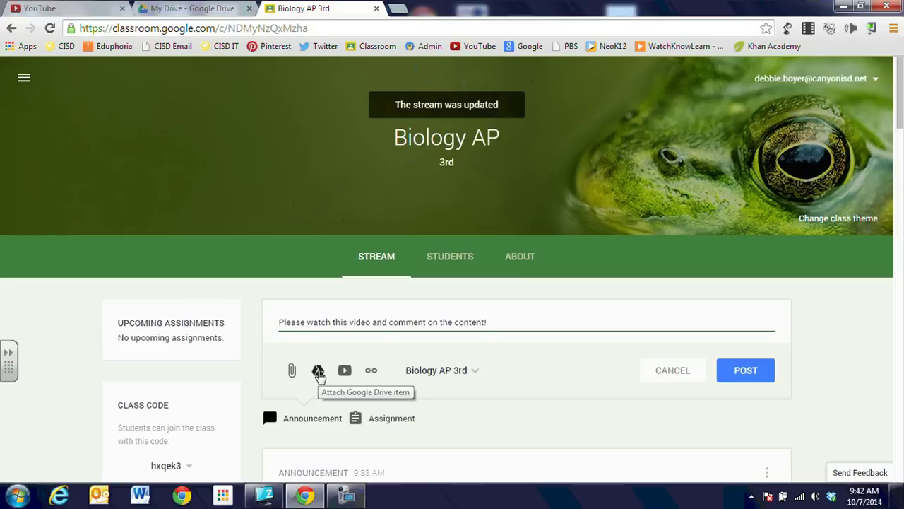
Step: Attach Google URL Shortener.mov from Google Drive to the announcement draft
{"action": "left_click", "coordinate": [319, 371]}
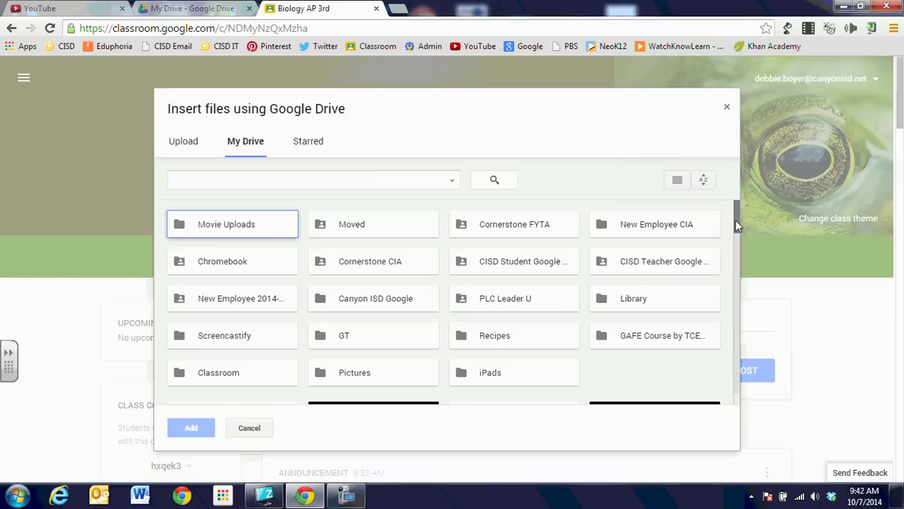
{"action": "left_click_drag", "start_coordinate": [735, 219], "coordinate": [734, 254]}
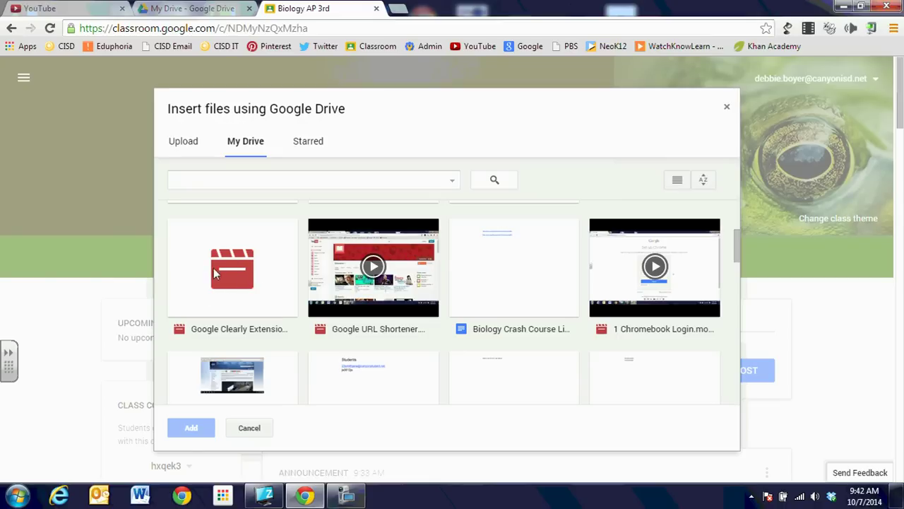
{"action": "double_click", "coordinate": [357, 284]}
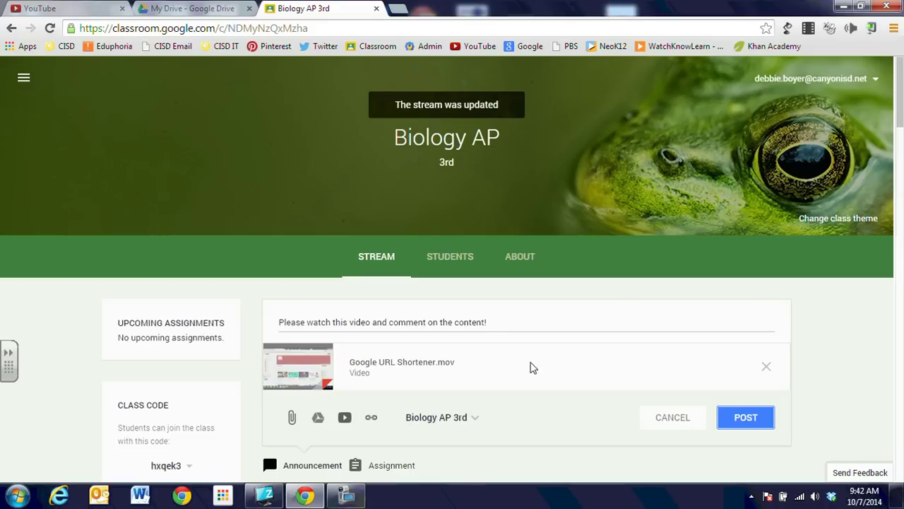
Step: Confirm only Biology AP 3rd is selected and post the announcement
{"action": "left_click", "coordinate": [475, 418]}
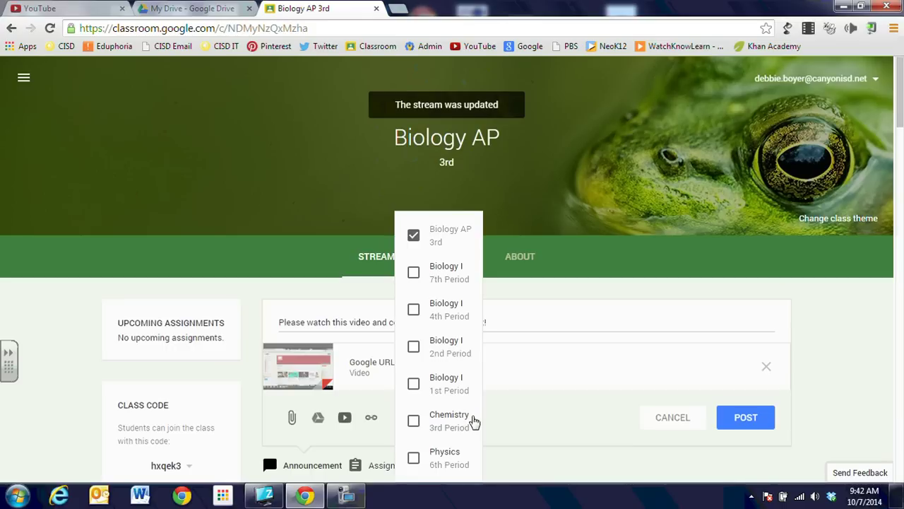
{"action": "left_click", "coordinate": [512, 429]}
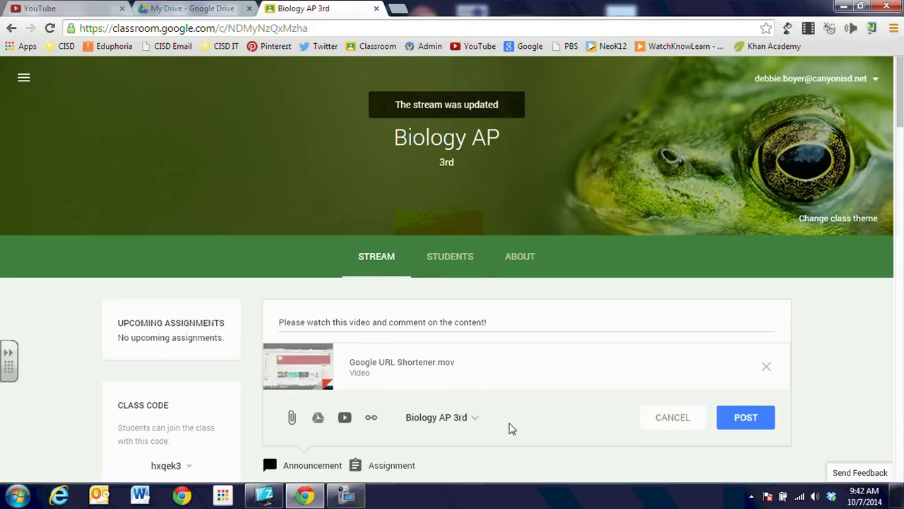
{"action": "left_click", "coordinate": [745, 418]}
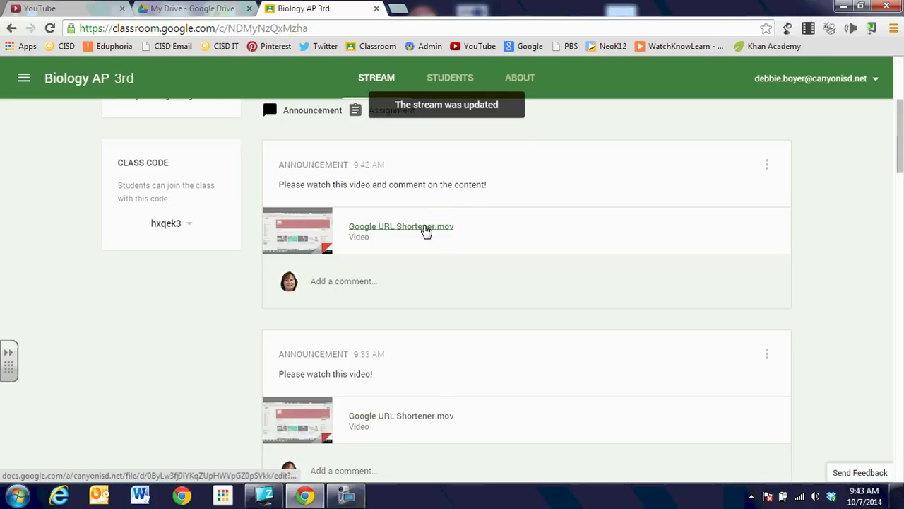
{"action": "left_click", "coordinate": [426, 231]}
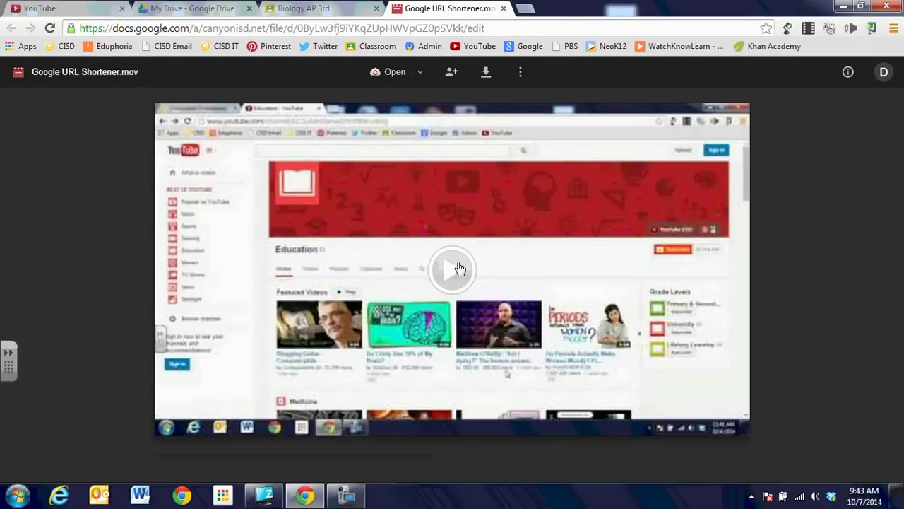
{"action": "left_click", "coordinate": [504, 8]}
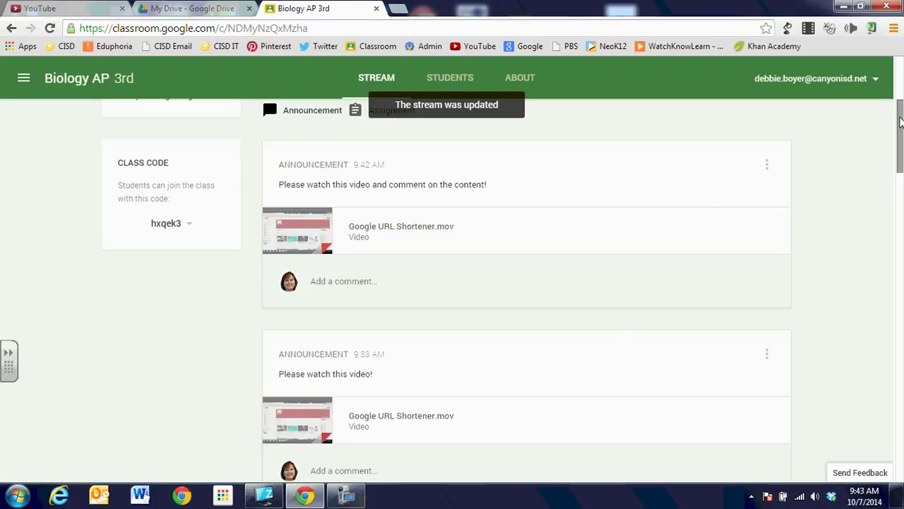
{"action": "left_click_drag", "start_coordinate": [901, 121], "coordinate": [901, 99]}
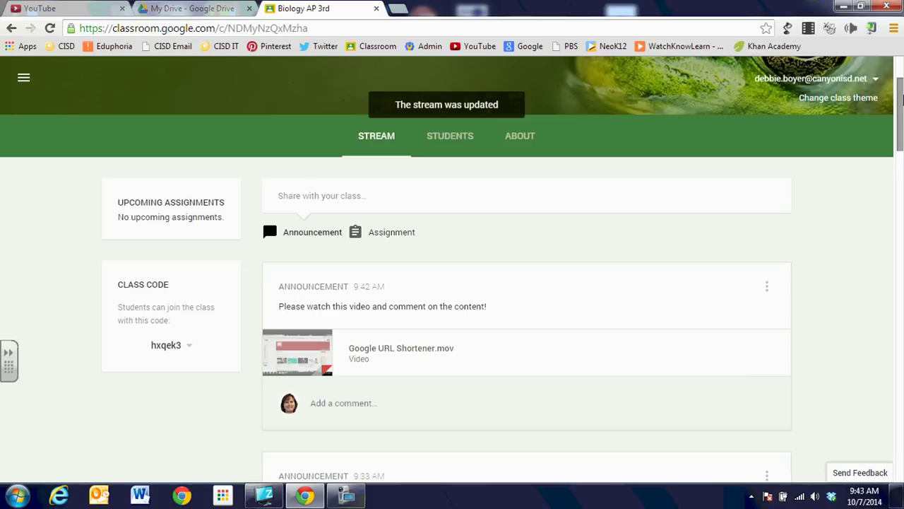
Step: Return to the My Drive browser tab and scroll its file list
{"action": "left_click", "coordinate": [207, 9]}
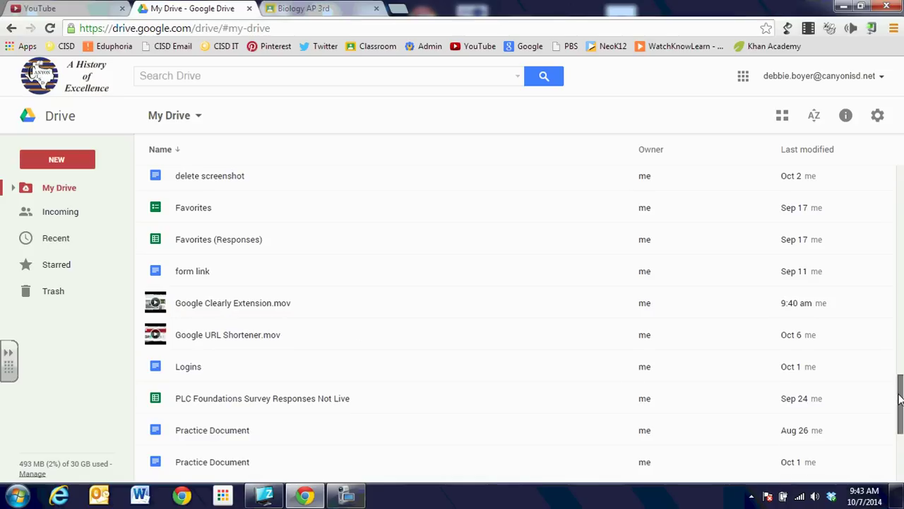
{"action": "left_click_drag", "start_coordinate": [901, 399], "coordinate": [897, 143]}
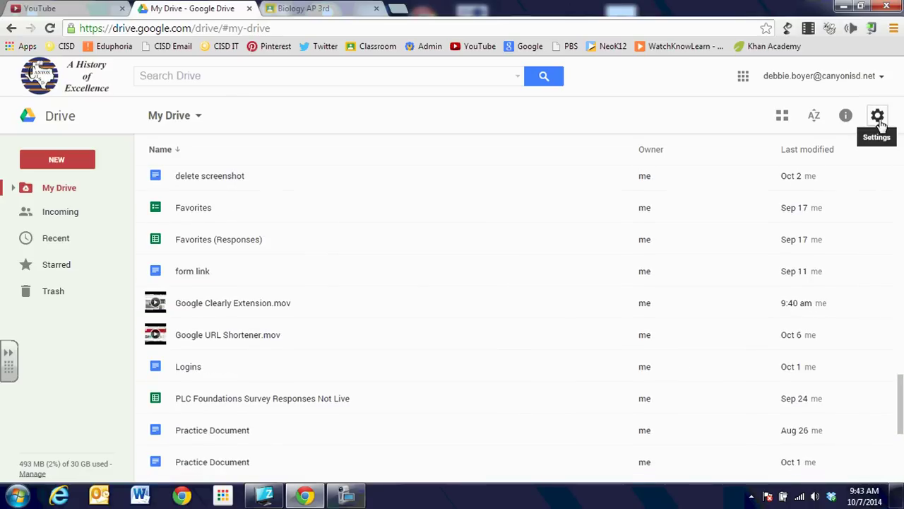
Step: Choose Leave the new Drive in Settings and scroll the classic My Drive list
{"action": "left_click", "coordinate": [877, 117]}
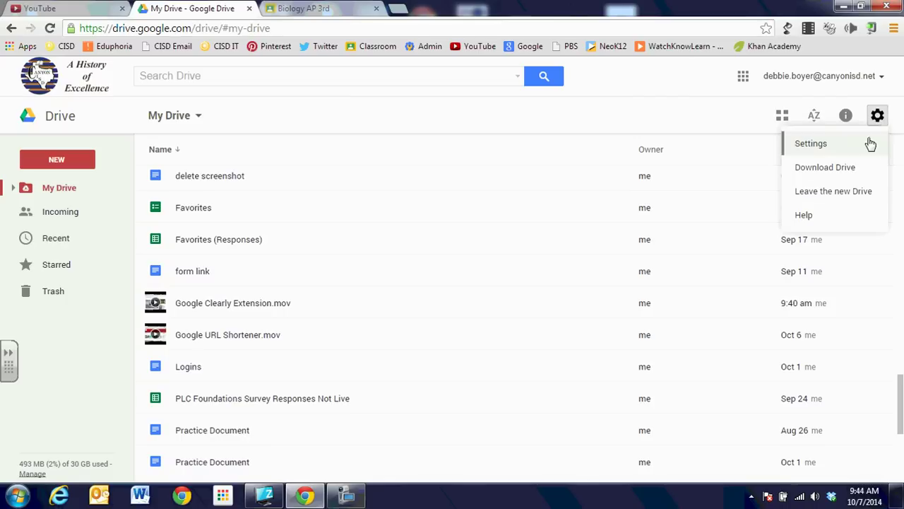
{"action": "left_click", "coordinate": [856, 195]}
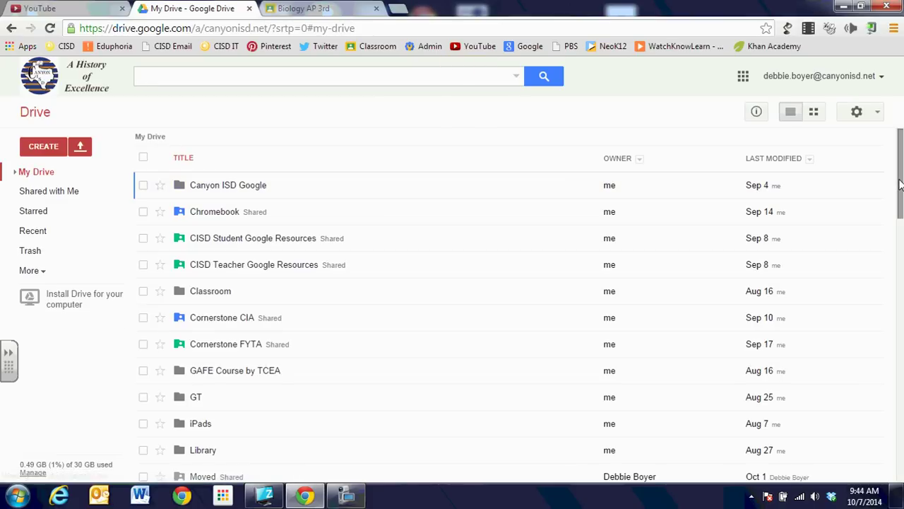
{"action": "left_click_drag", "start_coordinate": [898, 185], "coordinate": [901, 401]}
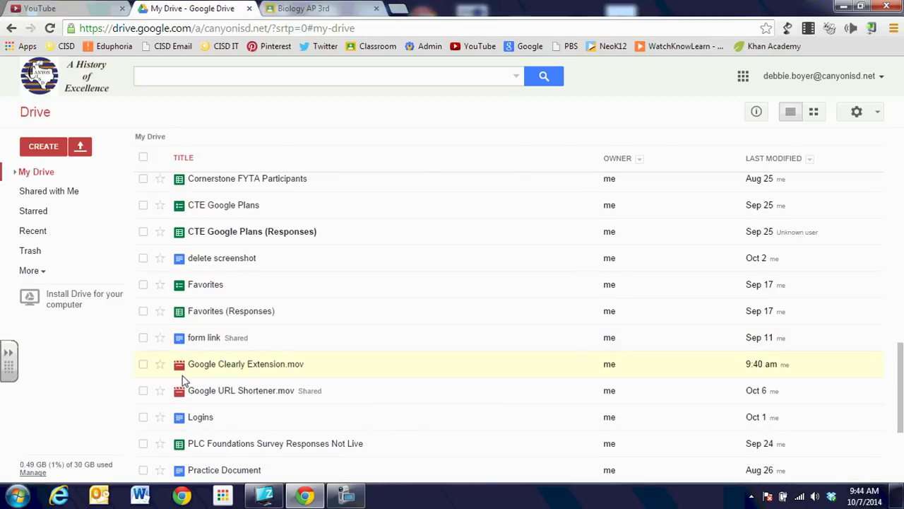